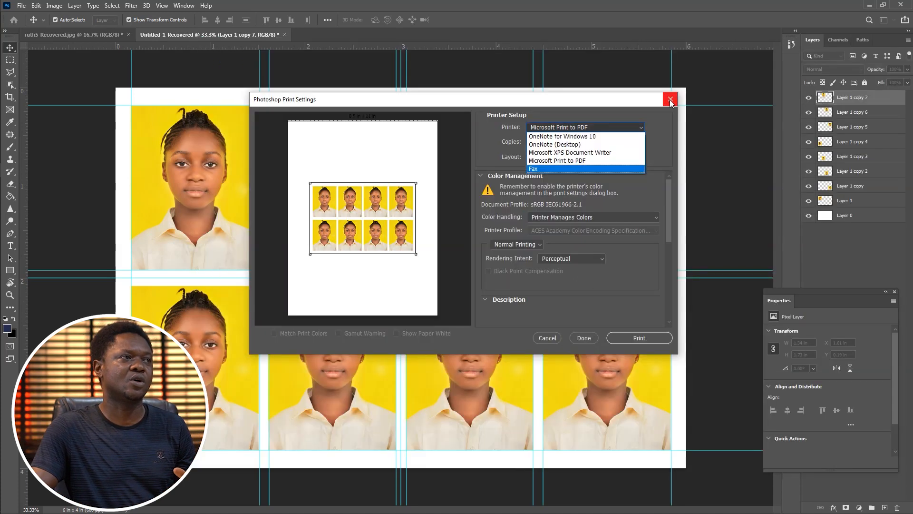
Step: Close the print settings without printing
left_click(900, 49)
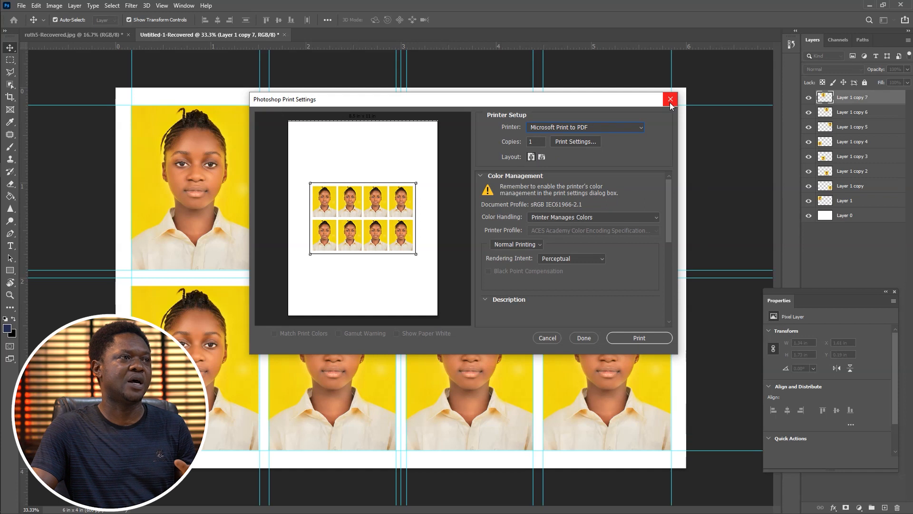
left_click(547, 337)
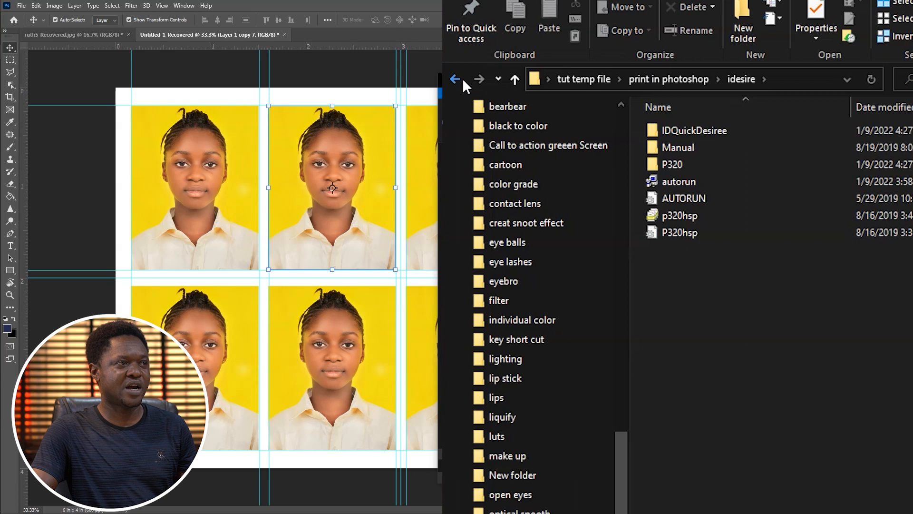
Step: Switch to File Explorer and run the autorun application from the idesire folder as administrator
left_click(457, 79)
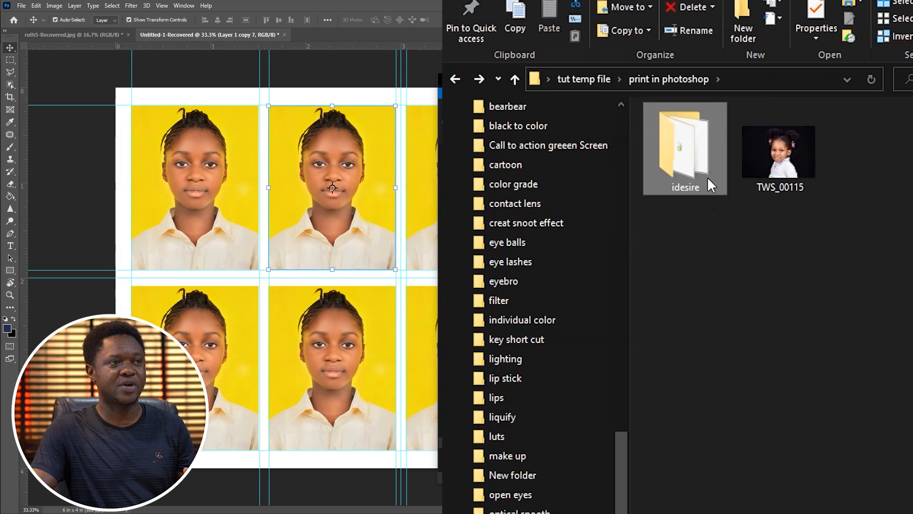
double_click(682, 145)
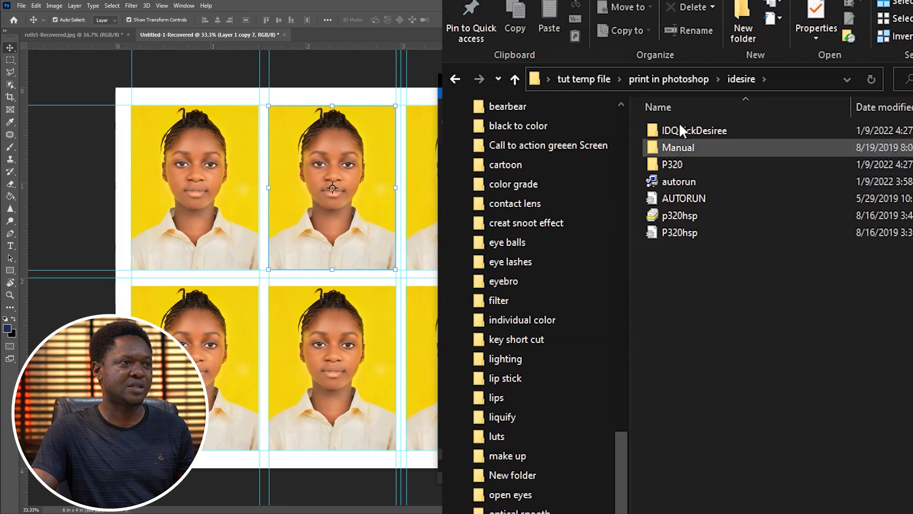
left_click(687, 181)
right_click(687, 181)
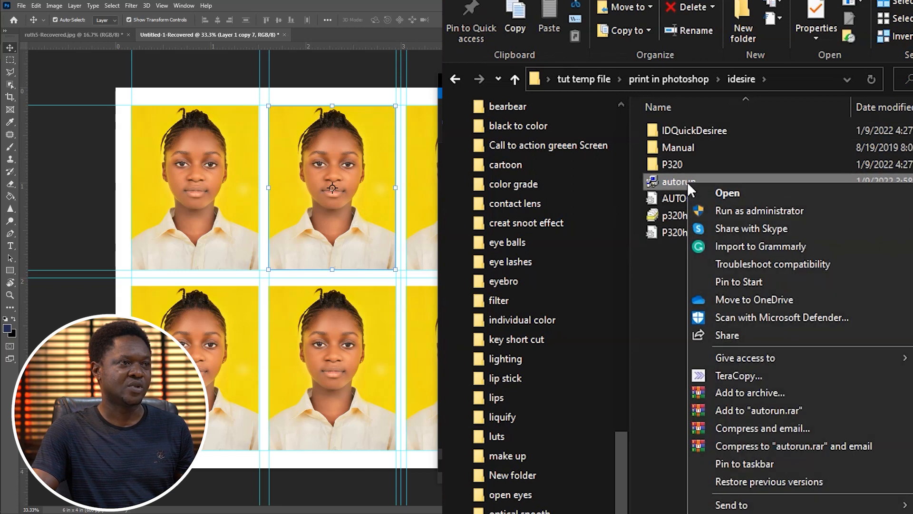
left_click(723, 210)
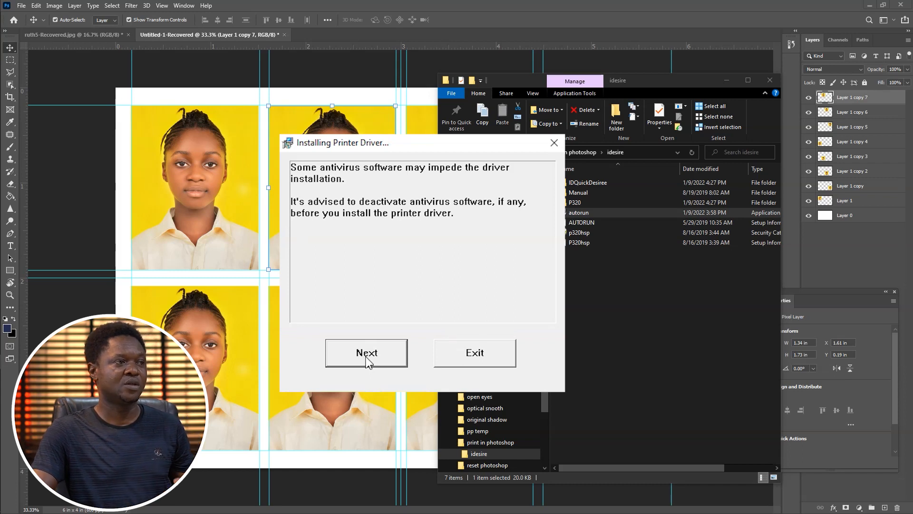
Step: Install the HiTi P320 series driver with USB as the connection type, and put the folder window away
left_click(367, 357)
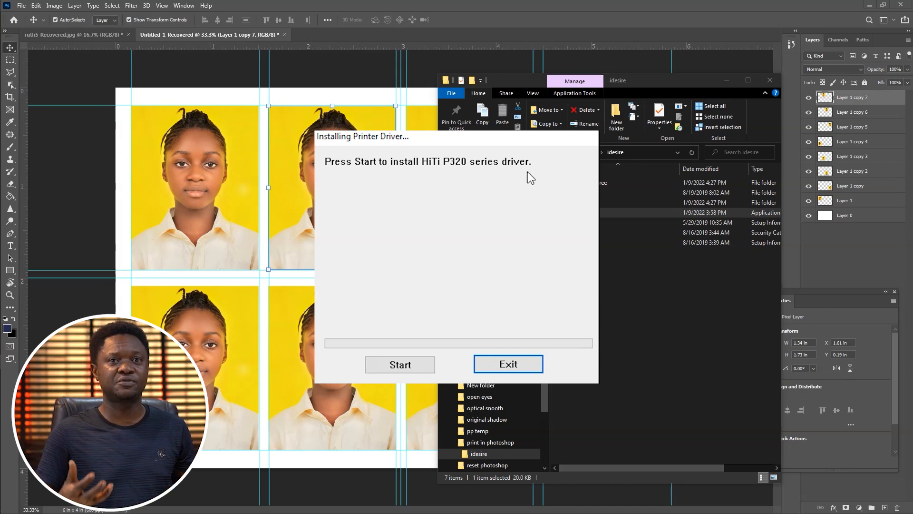
left_click(398, 367)
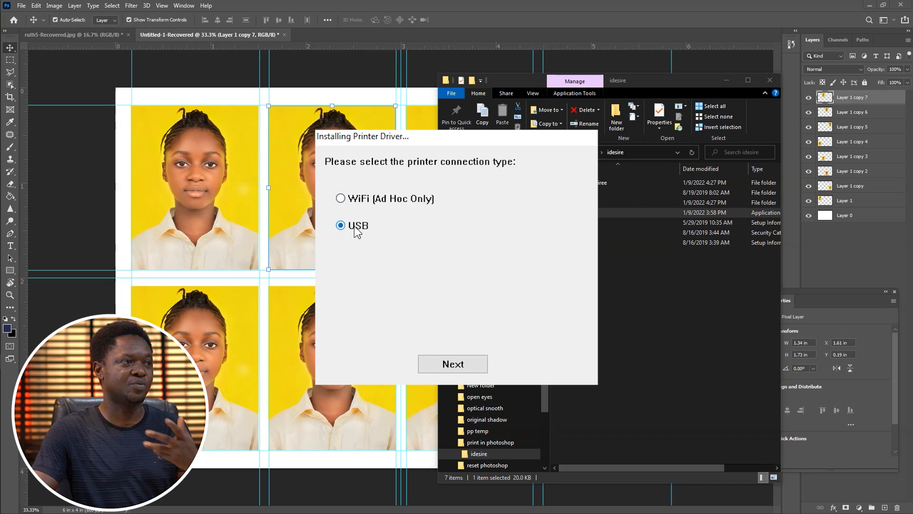
left_click(437, 366)
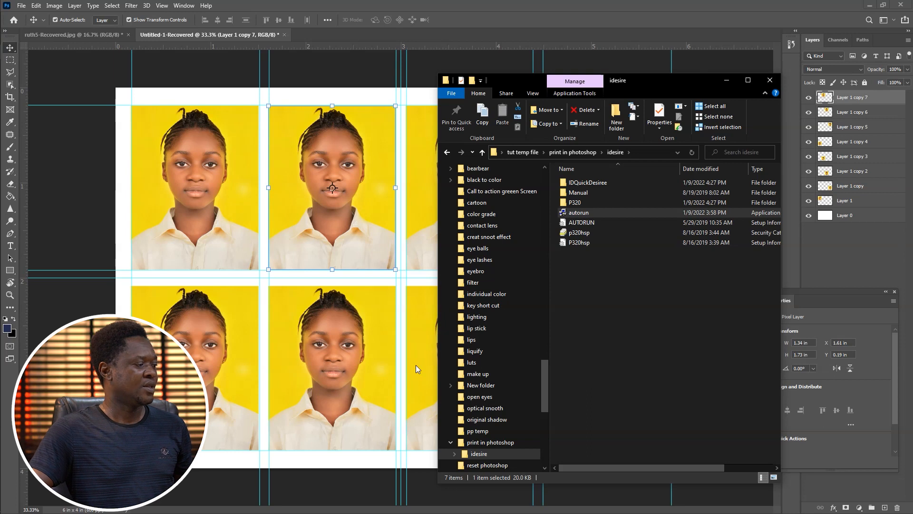
left_click_drag(678, 81, 631, 83)
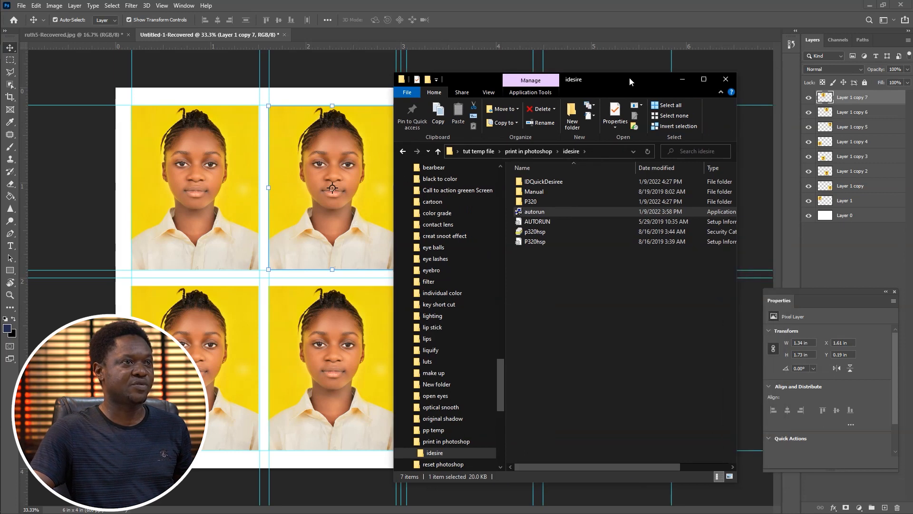
left_click(678, 83)
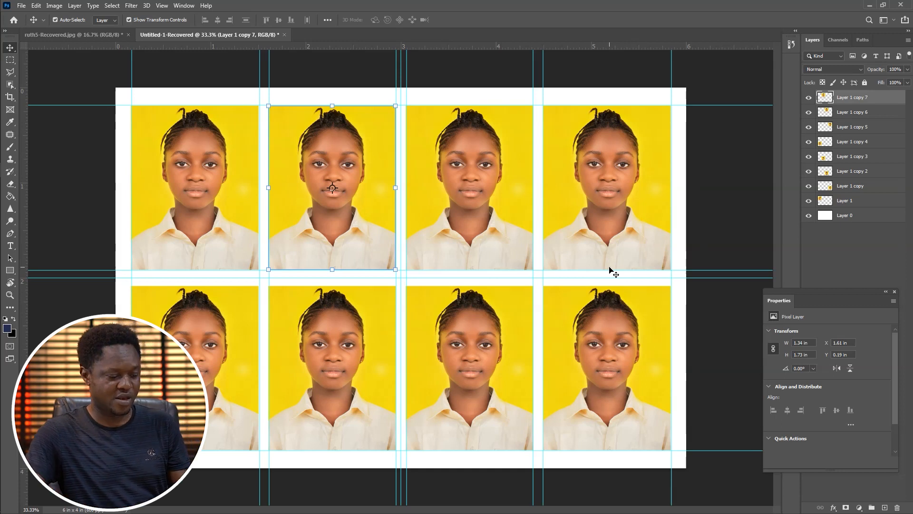
Step: Open the print settings for the passport photo sheet and choose HiTi P320W as the printer
left_click(21, 6)
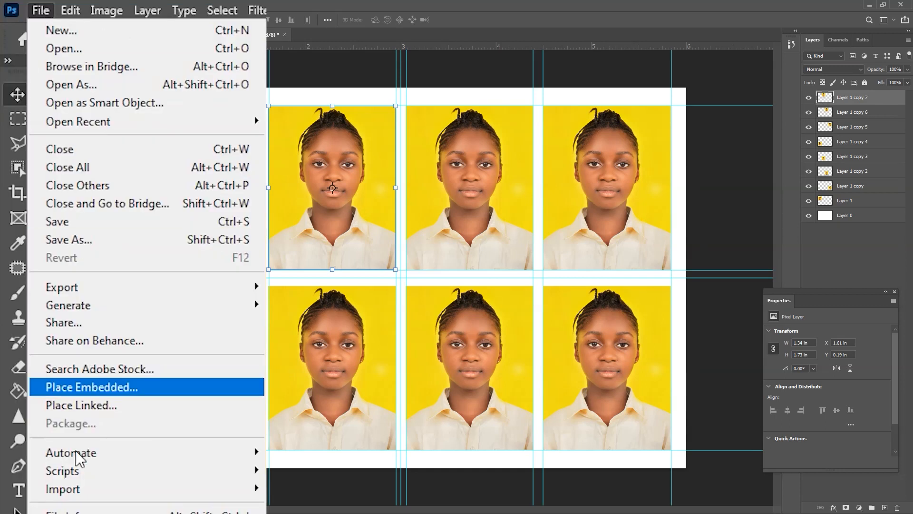
left_click(36, 283)
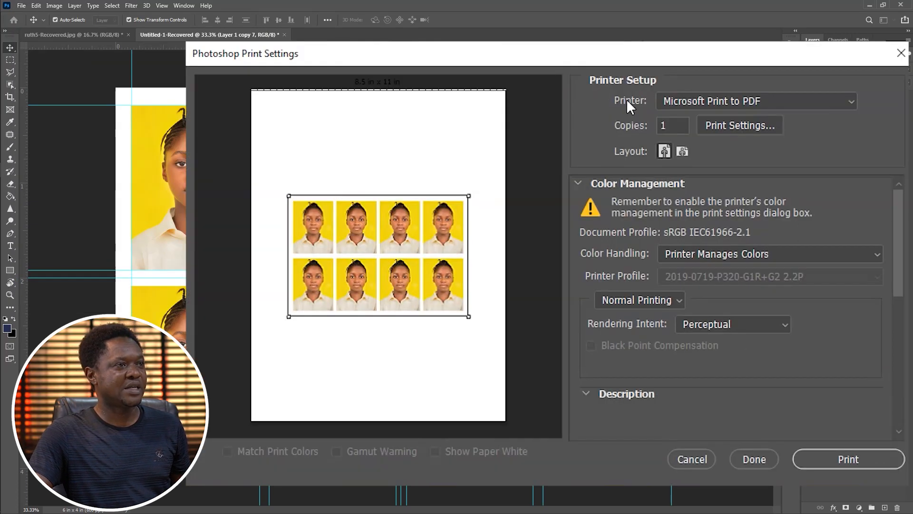
left_click(813, 100)
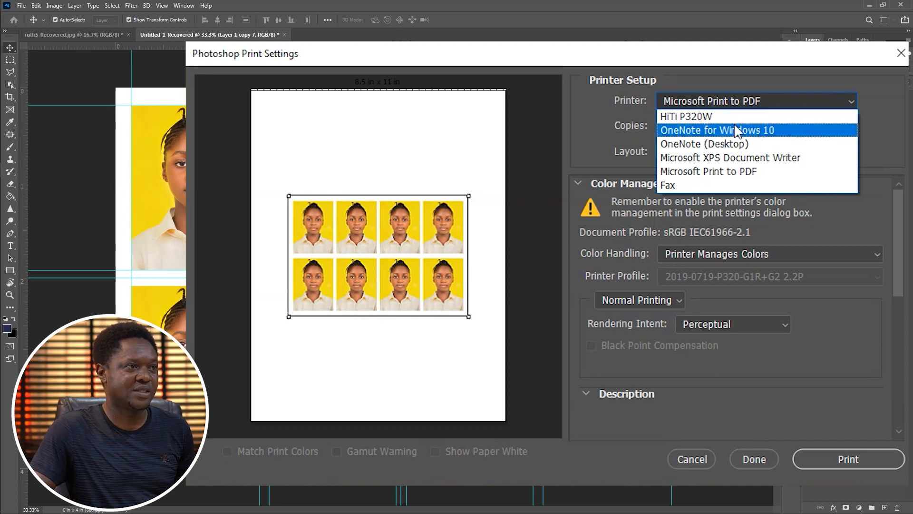
left_click(728, 117)
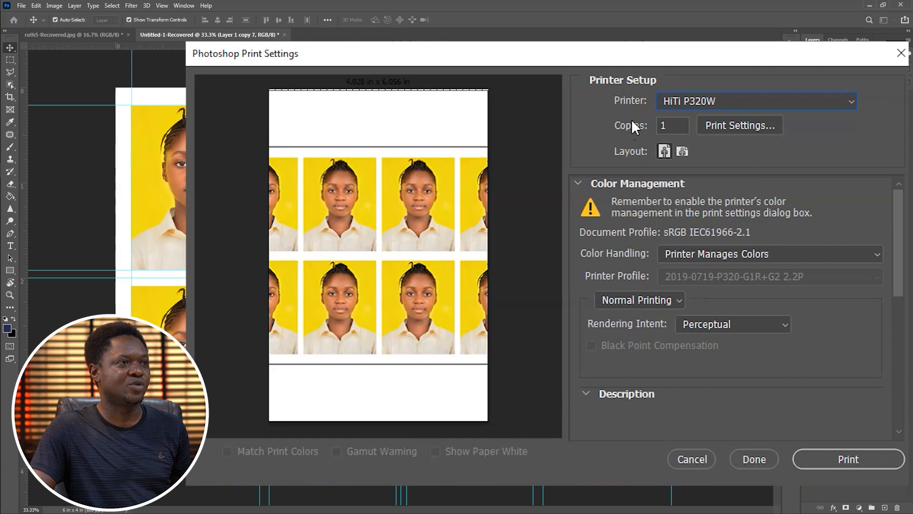
Step: Set the print job to 1 copy with a landscape layout
left_click(677, 127)
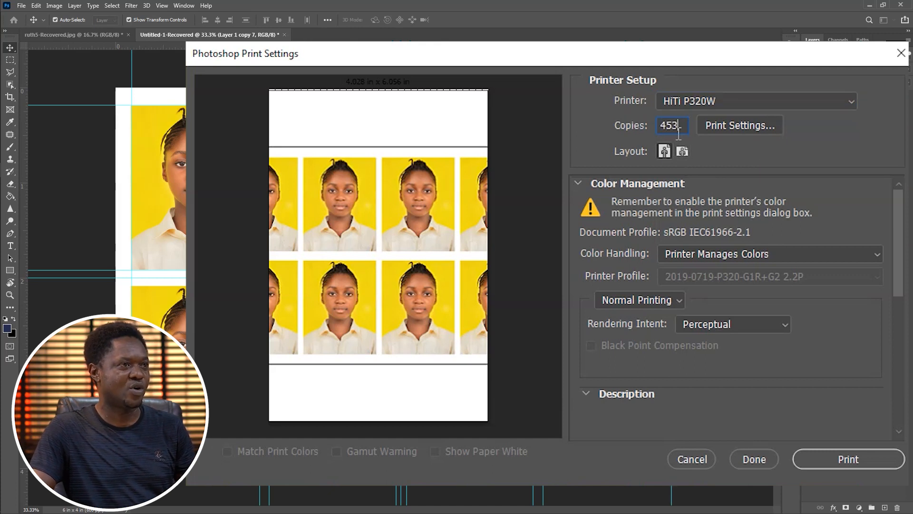
key("BackSpace")
key("BackSpace")
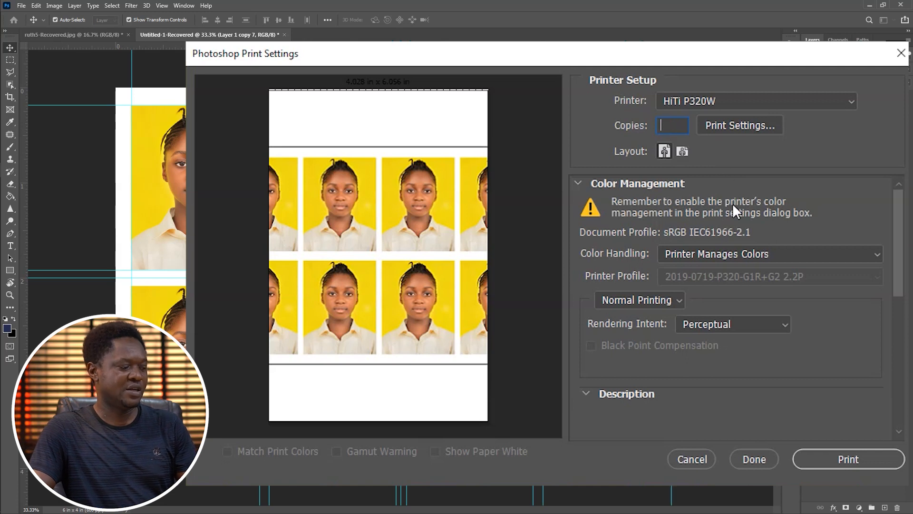
type("1")
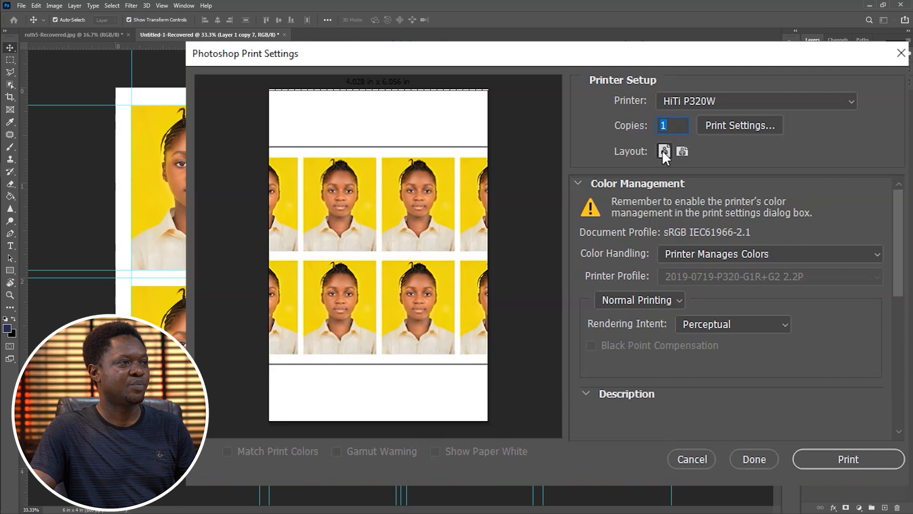
left_click(683, 152)
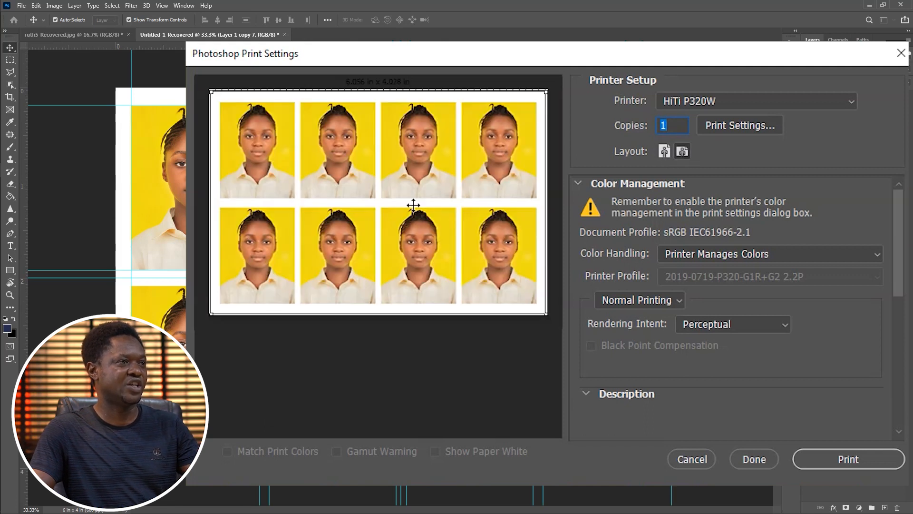
left_click(683, 151)
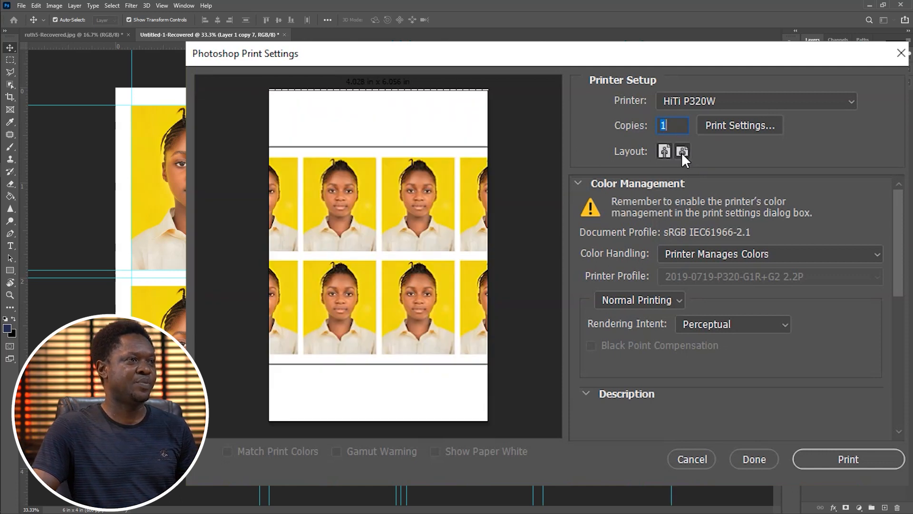
left_click(682, 152)
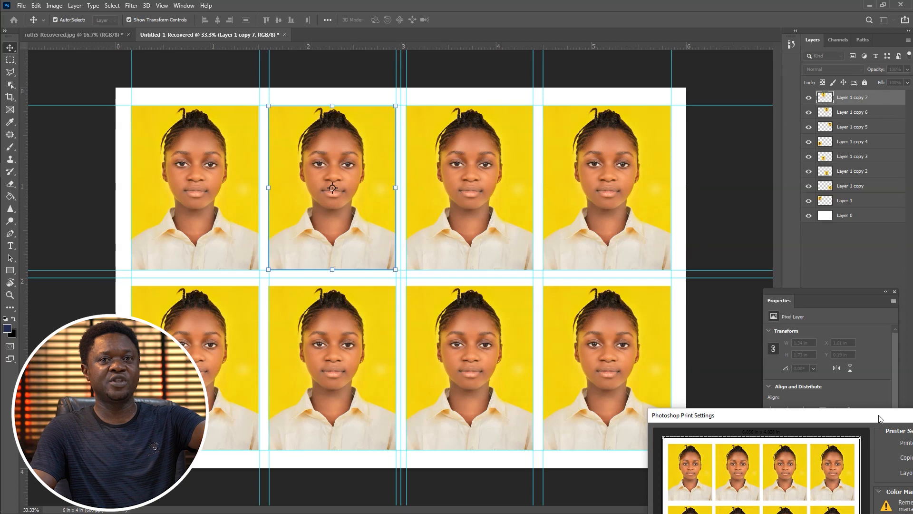
Step: Open the HiTi P320W properties, keep HiTi 4x6 Photo Paper as the paper type and enable HOD mode
left_click_drag(880, 419, 562, 153)
double_click(563, 153)
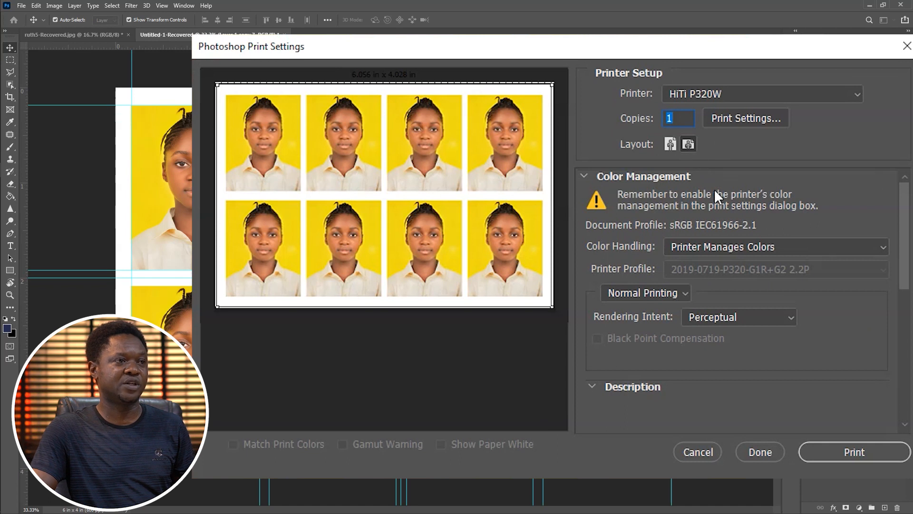
mouse_move(905, 207)
left_mouse_down()
mouse_move(907, 340)
mouse_move(906, 202)
left_mouse_up()
left_click(745, 117)
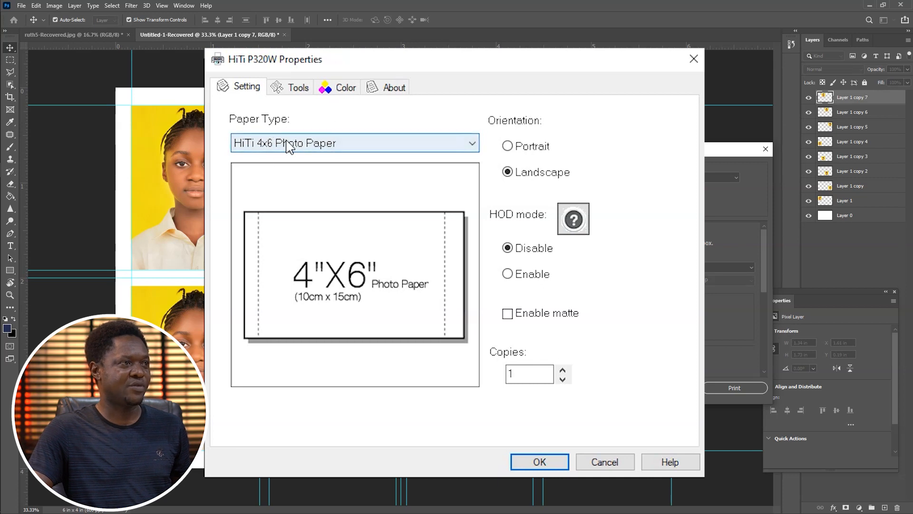
left_click(412, 144)
left_click(413, 143)
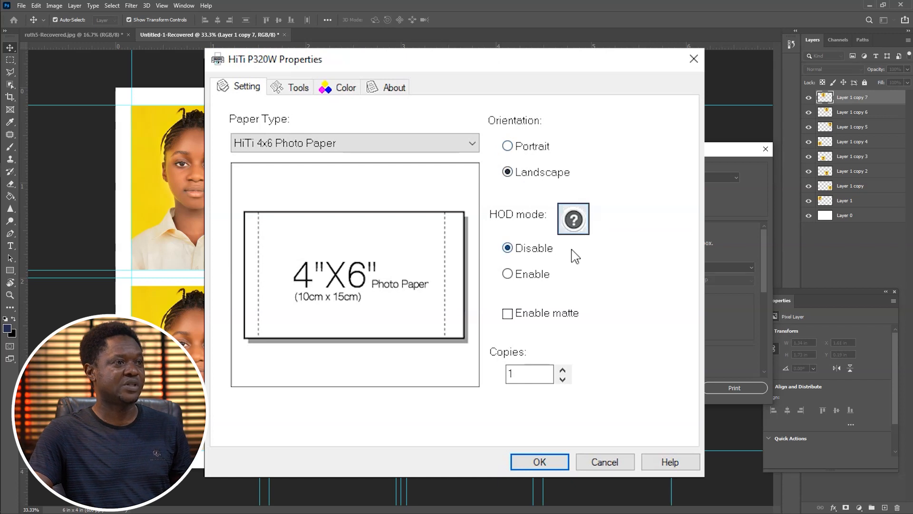
left_click(507, 278)
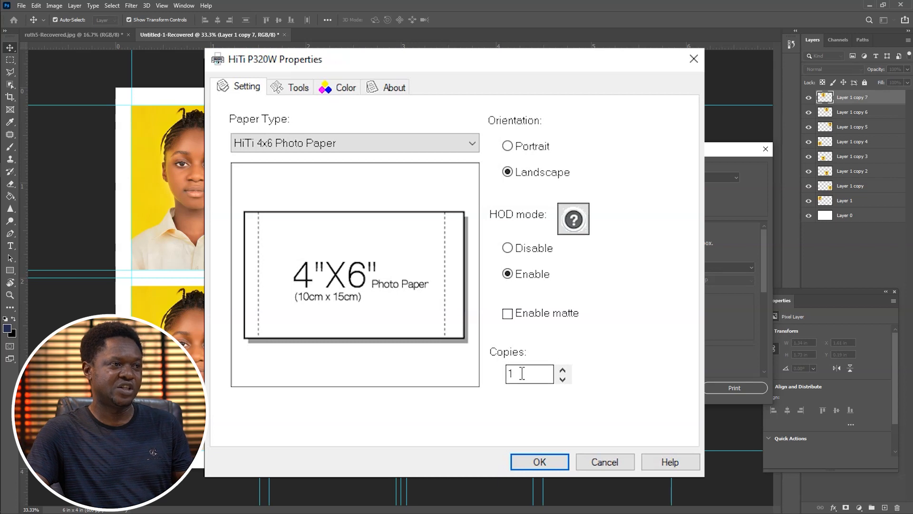
Step: Set the copies to 1 in the printer properties and accept the properties
left_click(564, 370)
left_click(563, 369)
left_click(564, 369)
left_click(563, 369)
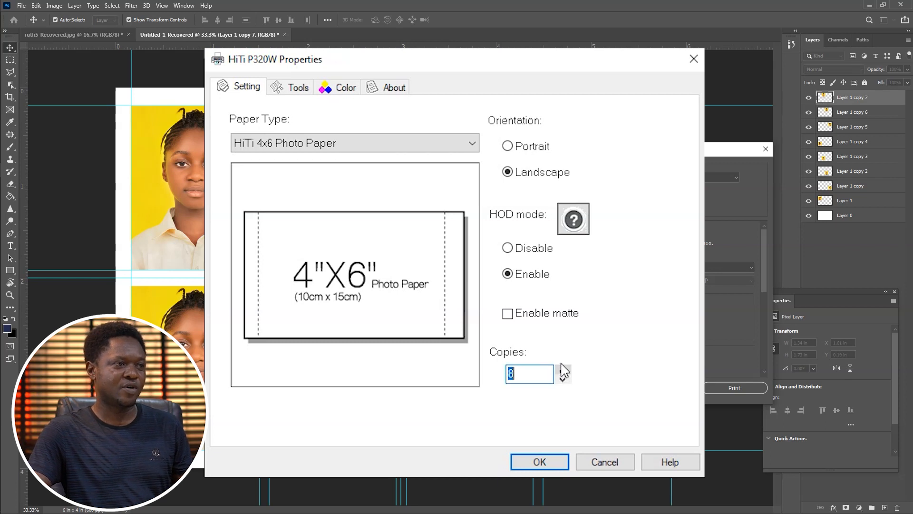
left_click(563, 378)
left_click(562, 378)
left_click(562, 378)
left_click(562, 378)
left_click(562, 378)
left_click(561, 377)
left_click(561, 377)
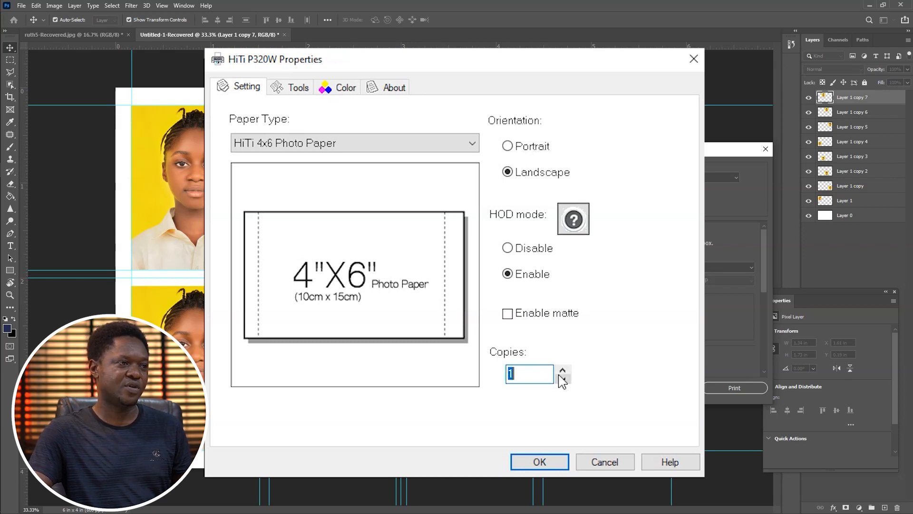
left_click(538, 462)
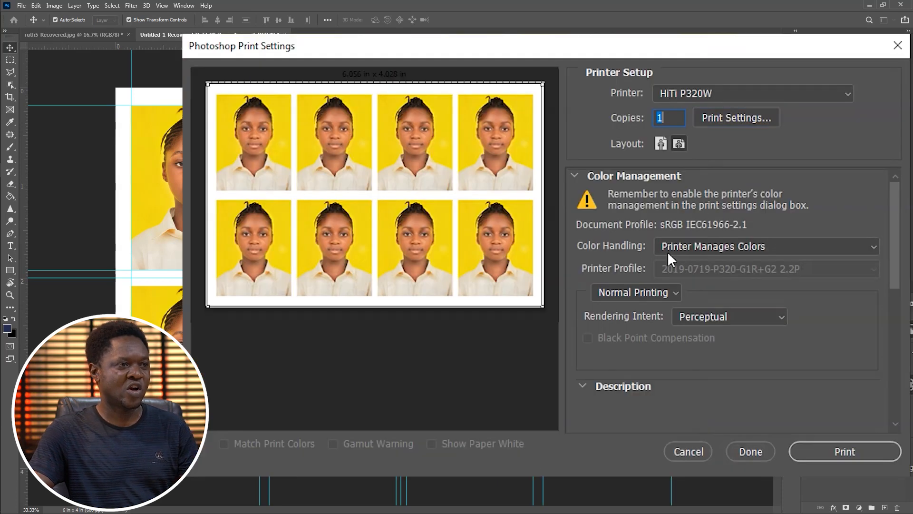
Step: Set color handling to Printer Manages Colors and the rendering intent to Perceptual
left_click(757, 244)
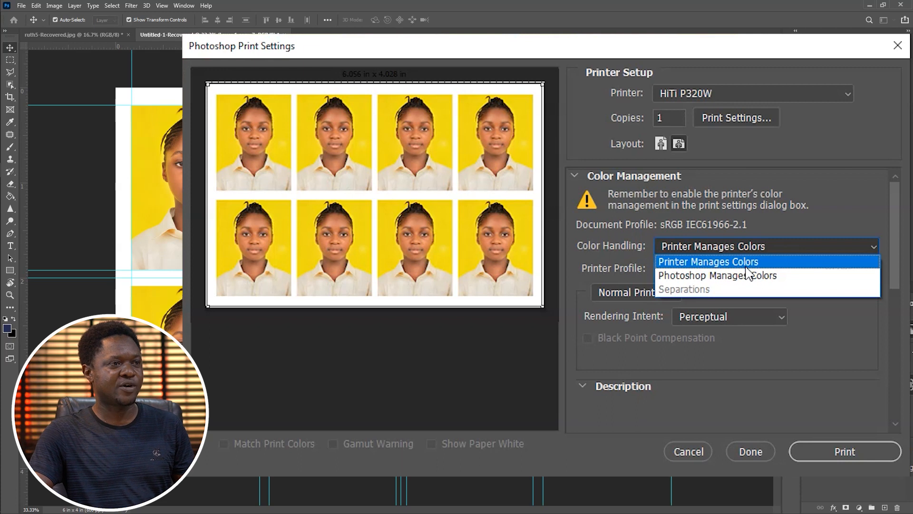
left_click(746, 267)
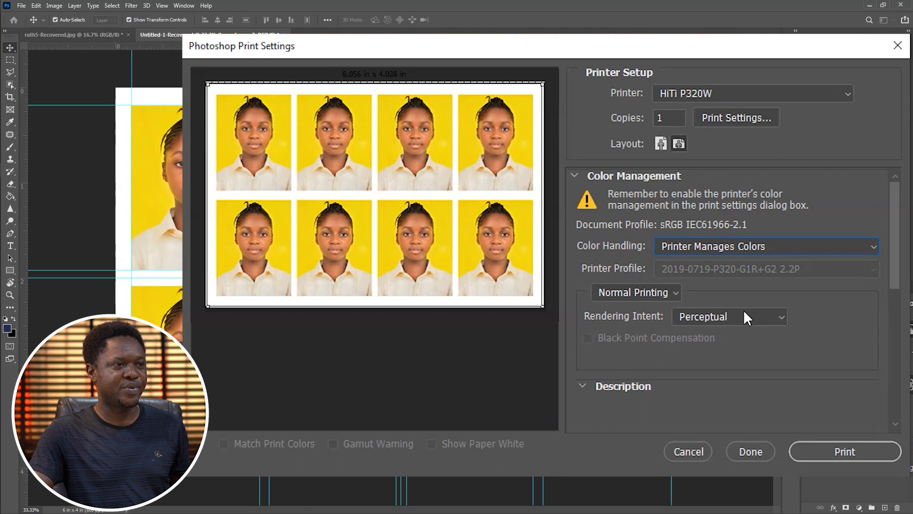
left_click(708, 318)
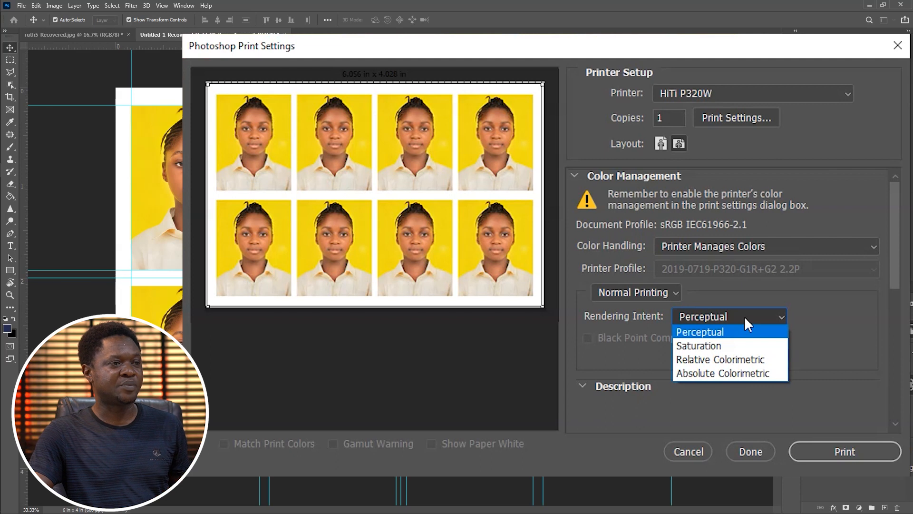
left_click(753, 328)
Step: Scale the printed photo sheet to fit the media
left_click_drag(899, 242, 906, 362)
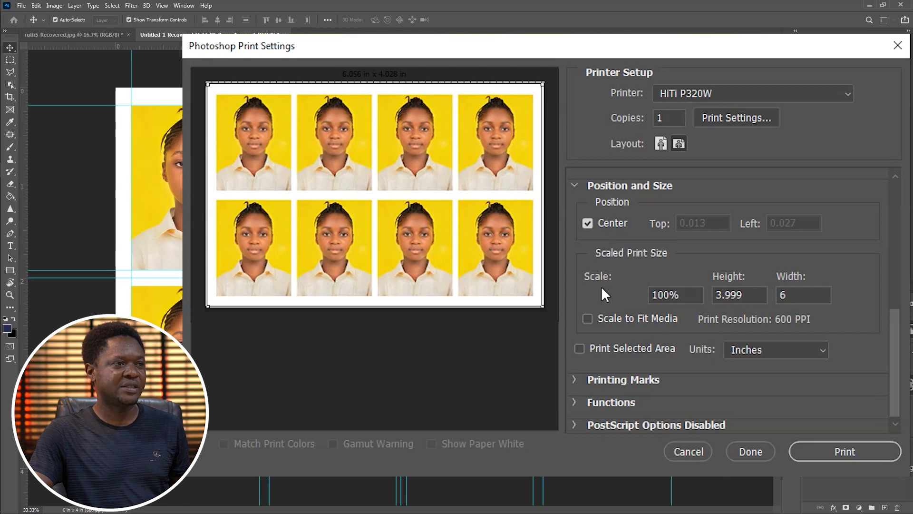
left_click(589, 316)
scroll(839, 379, "down", 1)
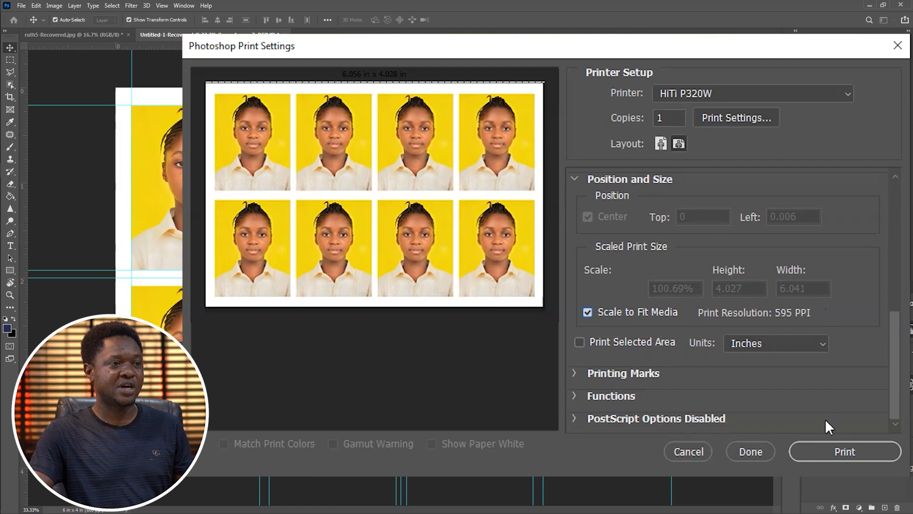